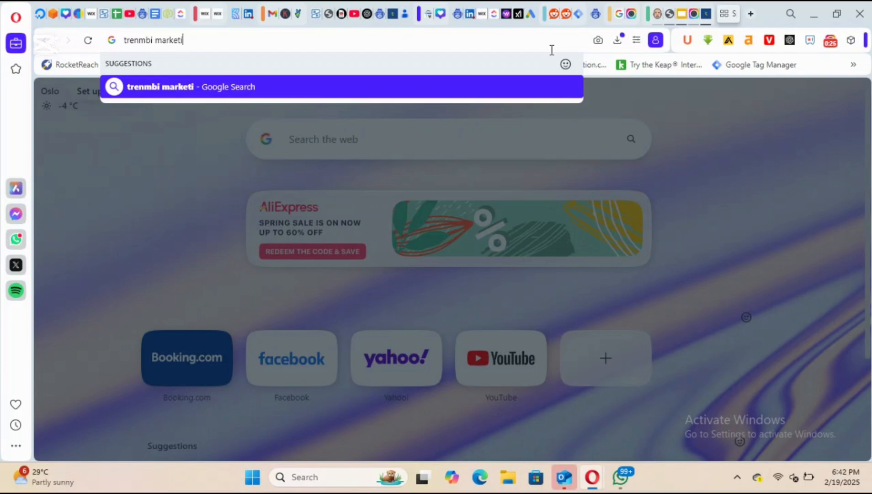
Search Google for "trembi marketing automation".
text(ut)
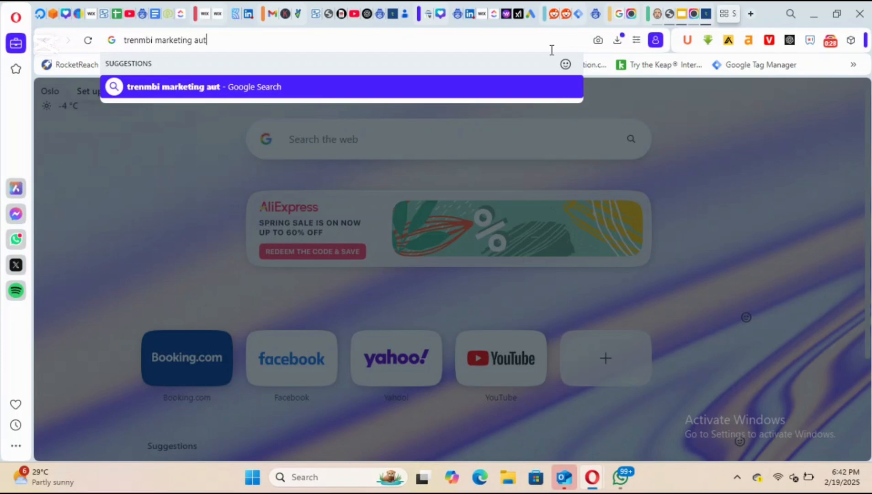
text(omation)
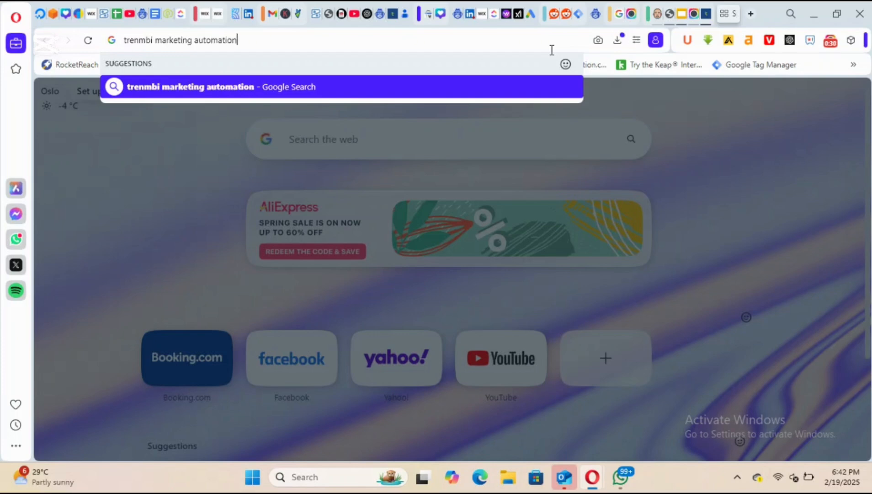
key(Return)
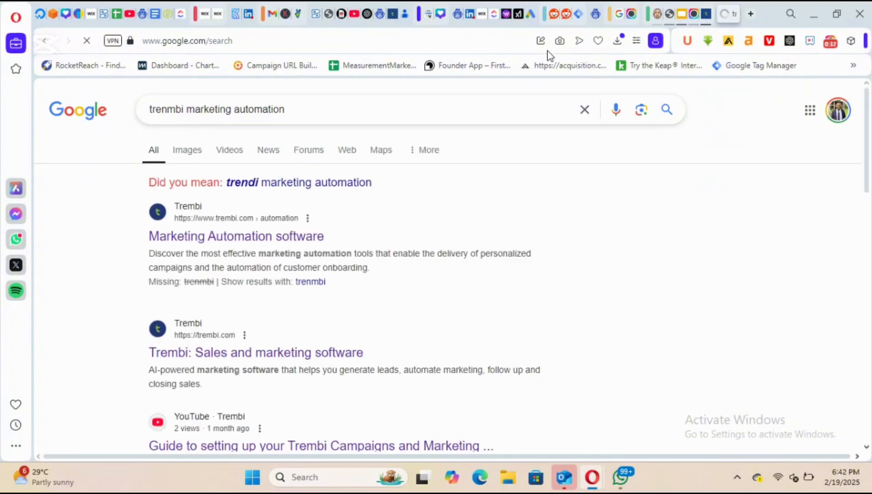
click(171, 110)
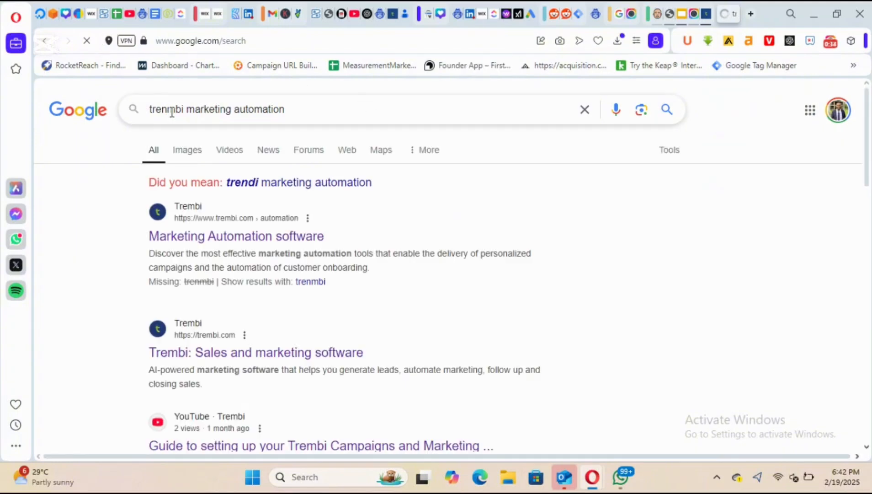
key(BackSpace)
key(Return)
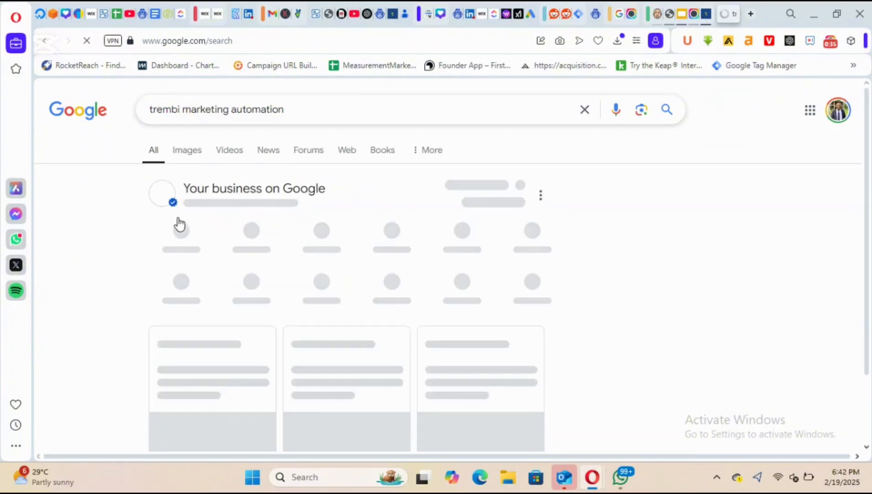
Open Trembi's "Marketing Automation software" page from the search results.
scroll(727, 165, down, 10)
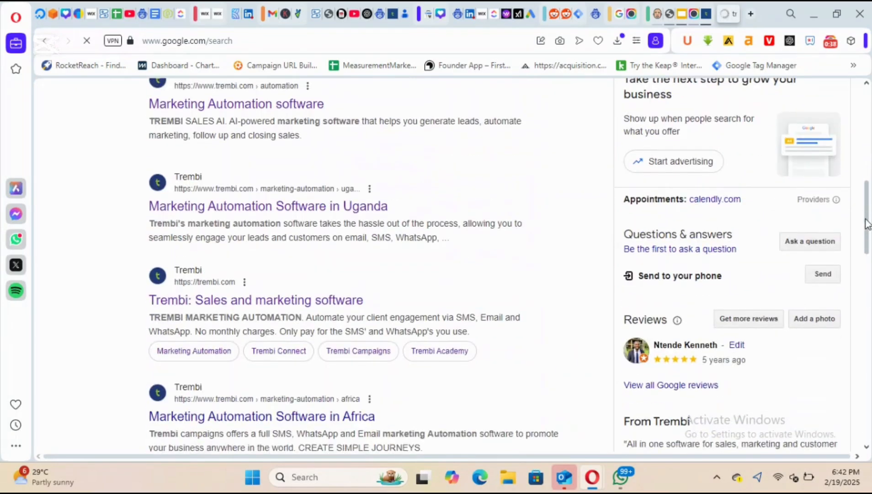
scroll(391, 182, up, 2)
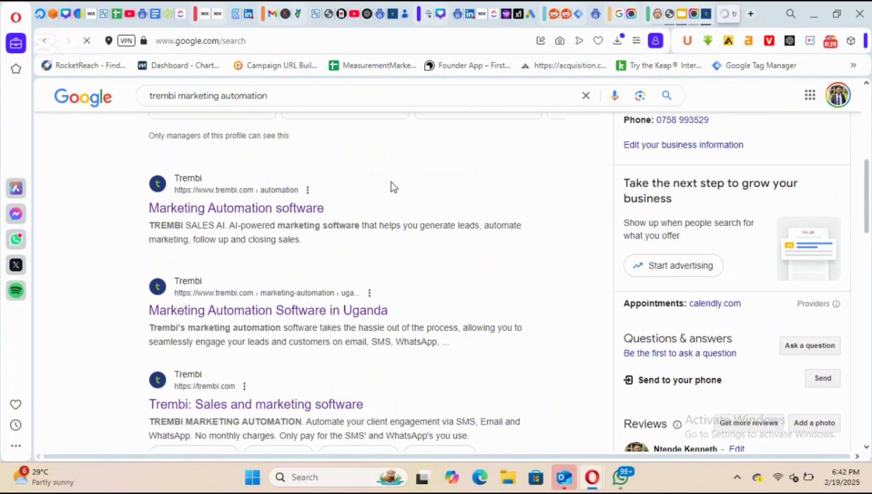
click(312, 212)
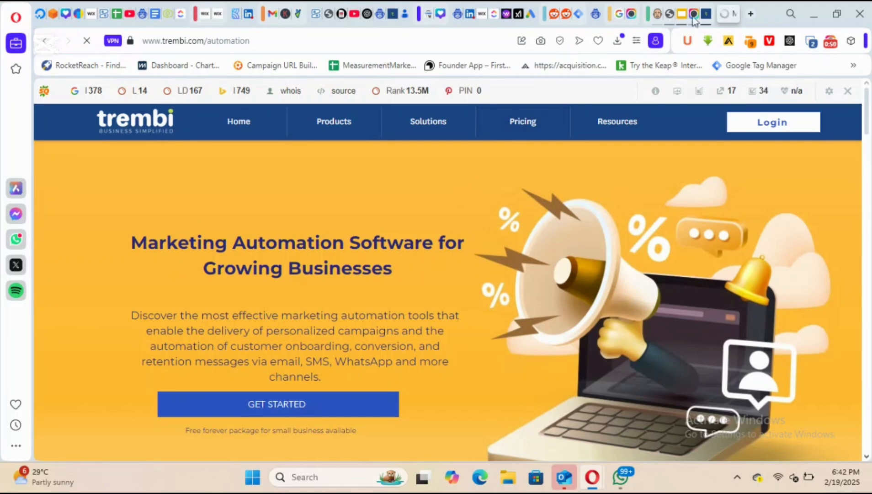
In the Trembi Campaigns dashboard, create an automation named "tester 123456" with the description "ytdfcvihj".
click(704, 5)
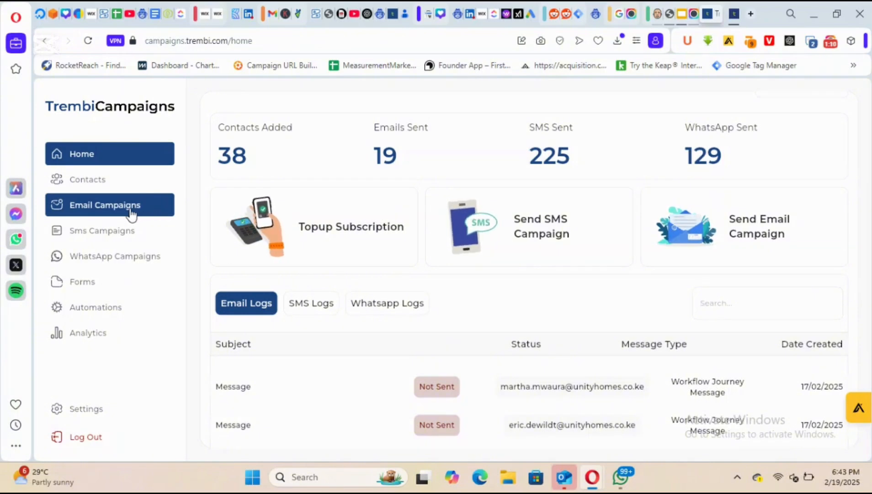
click(122, 313)
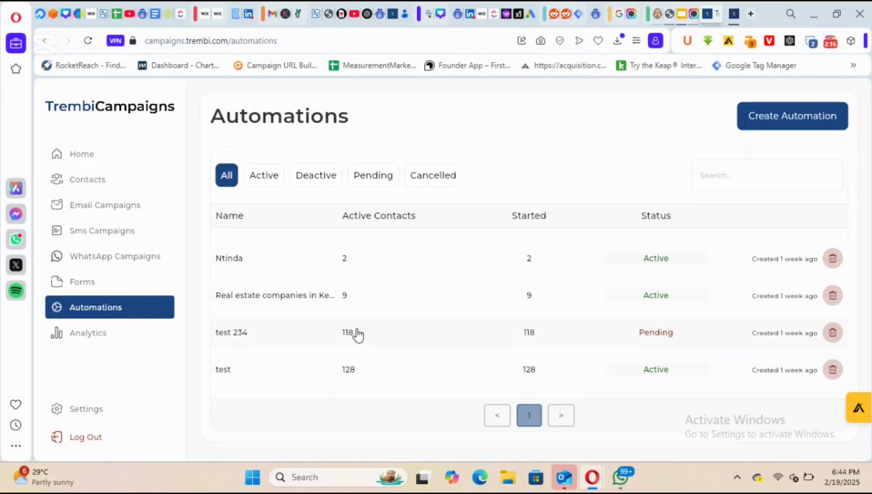
click(799, 113)
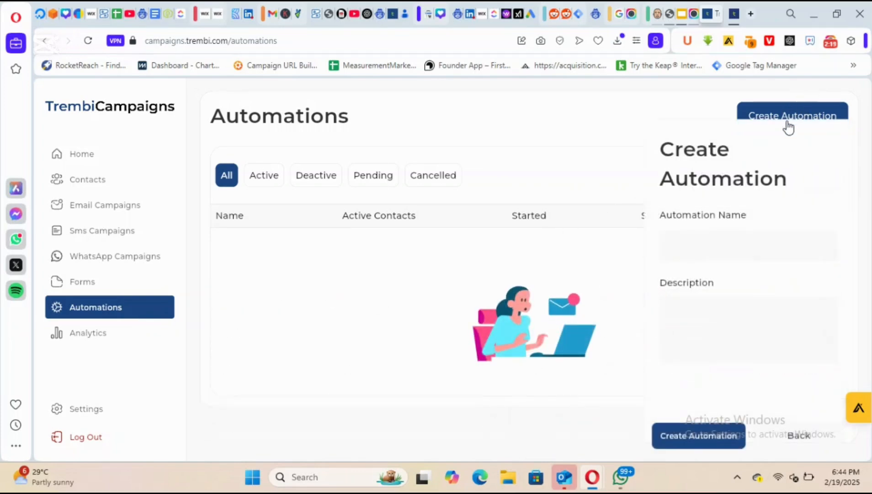
click(717, 253)
text(teste)
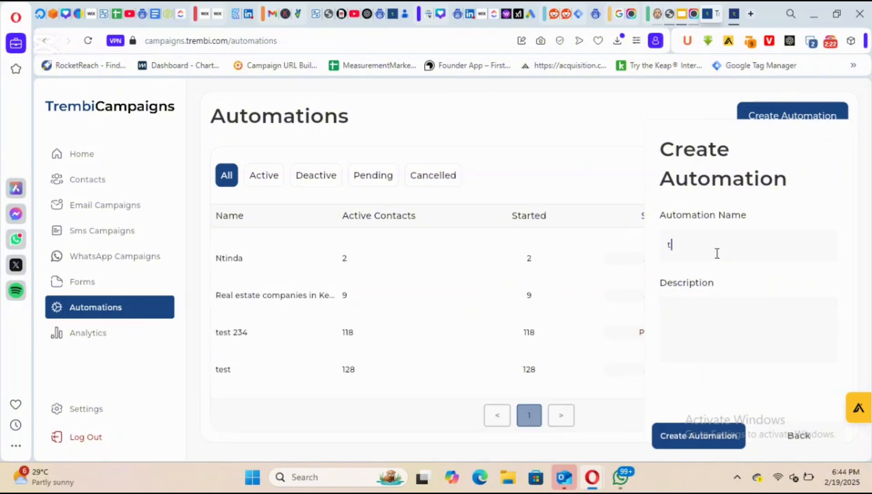
text(r 12345)
text(6)
text(ytdfcvihj)
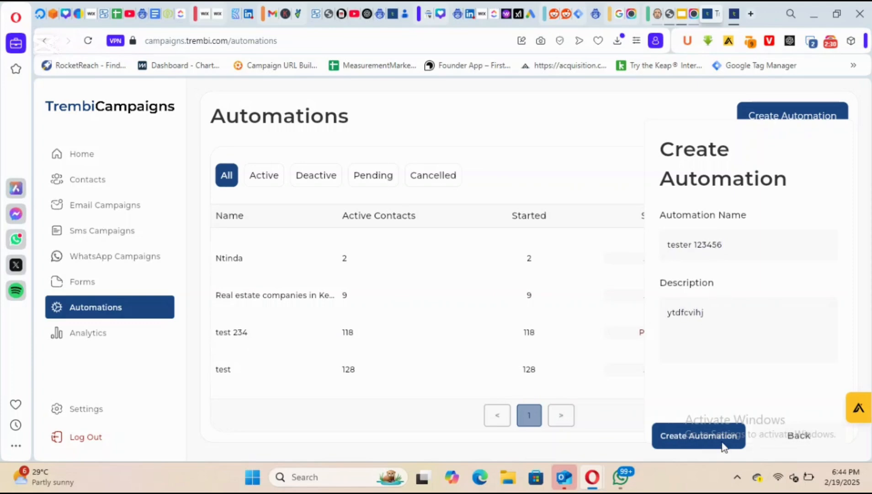
click(695, 436)
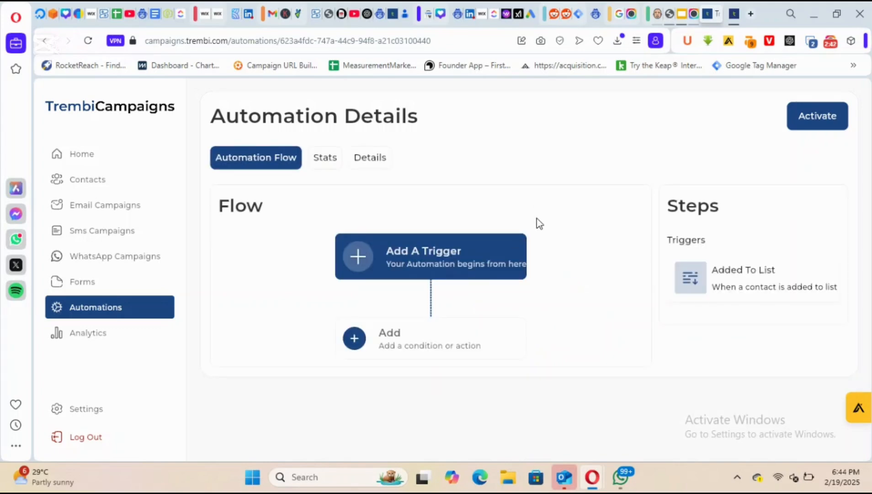
Set the automation's trigger to Added To List, using the Ntinda list.
click(762, 281)
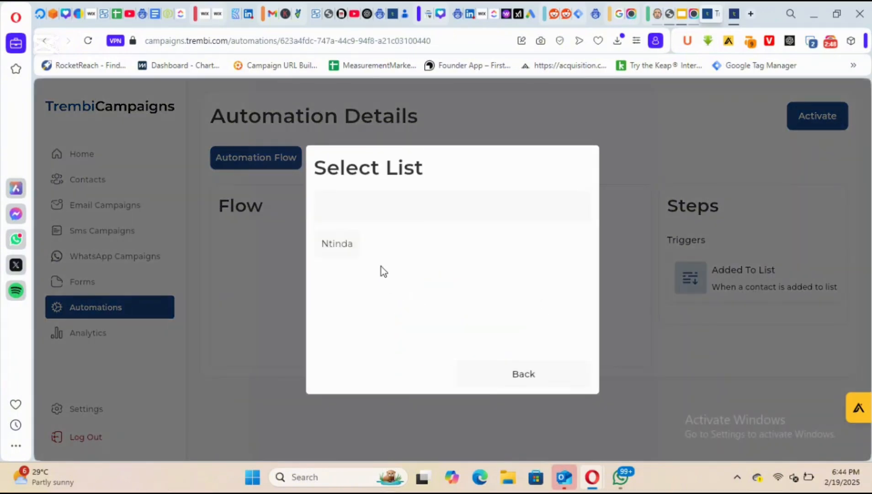
click(346, 245)
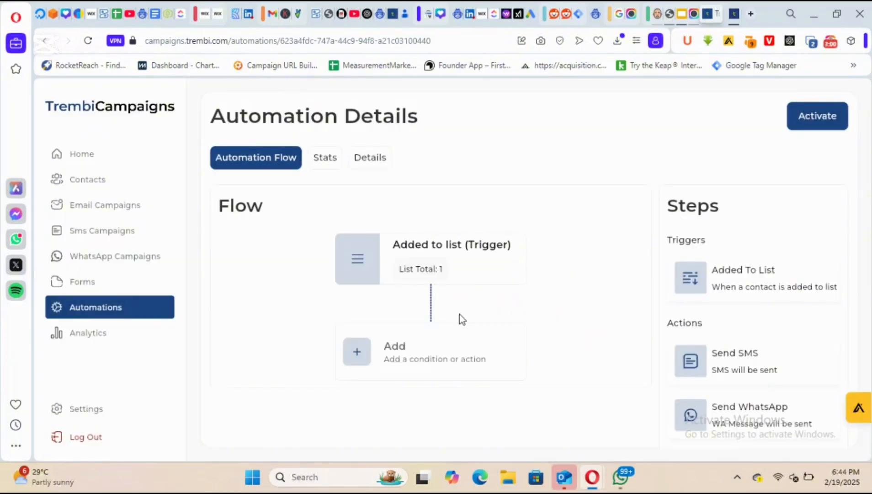
Add a Send SMS step to the flow with the message "hfdgsxfcghk;hjhgfx".
drag(856, 256, 855, 328)
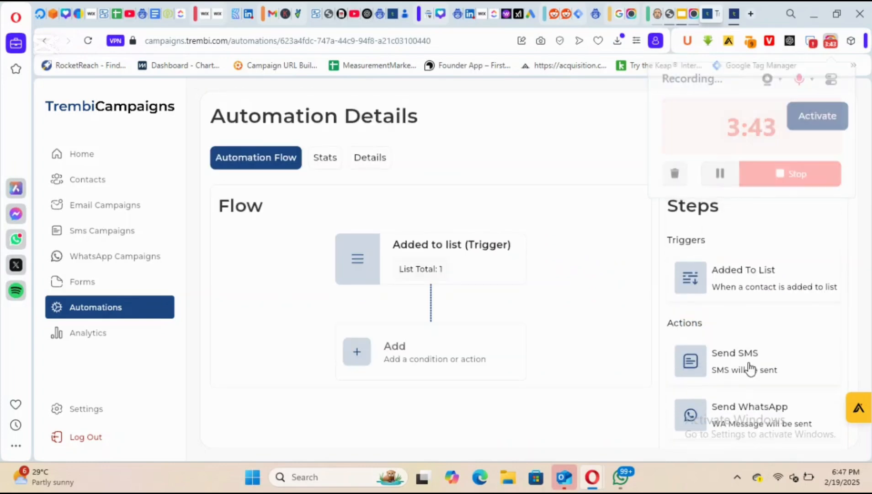
click(749, 362)
click(368, 236)
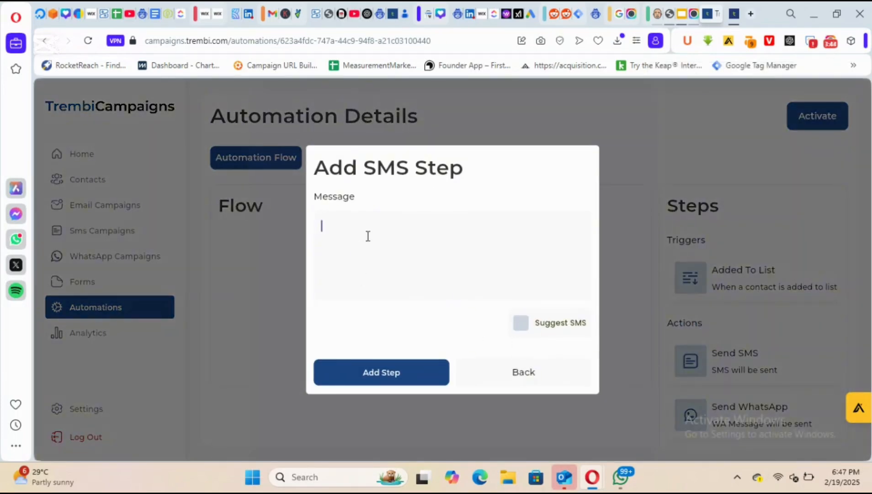
text(hfdgsxfcghk;hjhgfx)
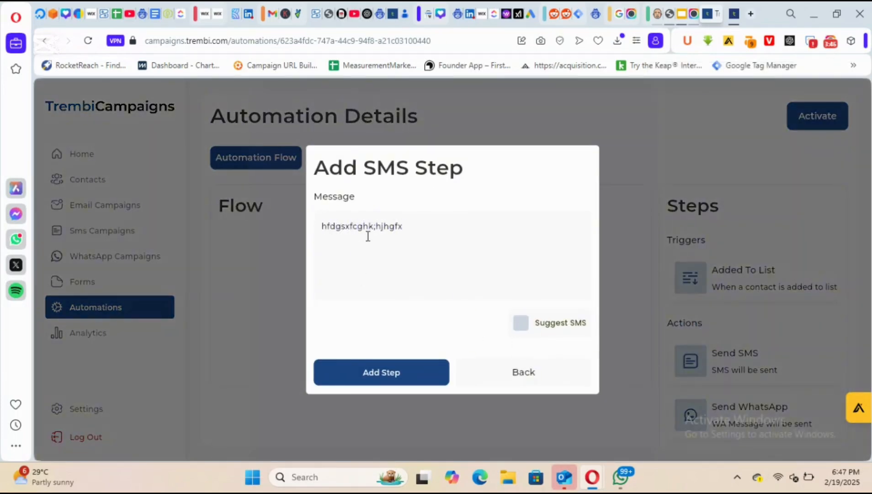
click(389, 371)
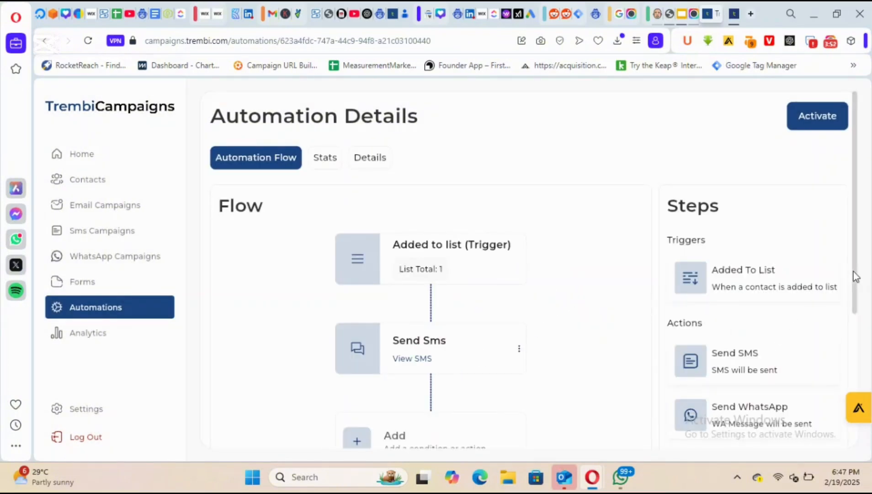
Add a Send WhatsApp step using the Tester1234 channel with the message "xfhgfjhgbjncvbn".
scroll(853, 271, down, 4)
click(790, 243)
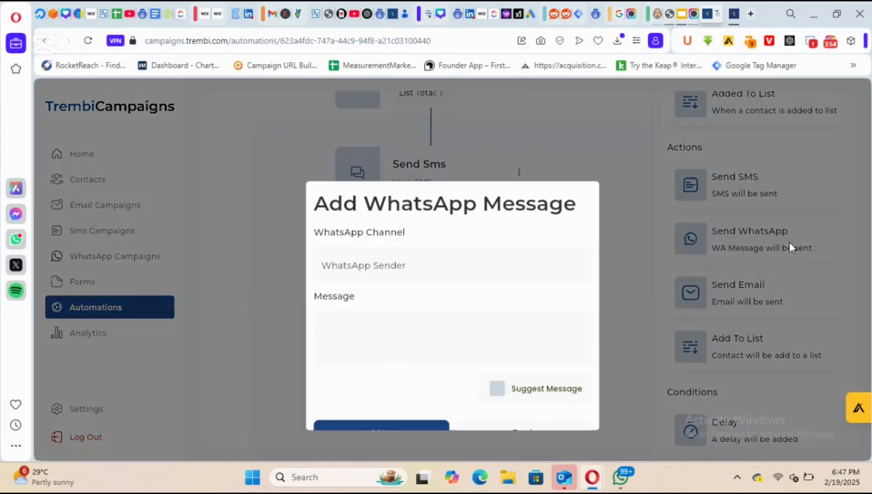
click(346, 229)
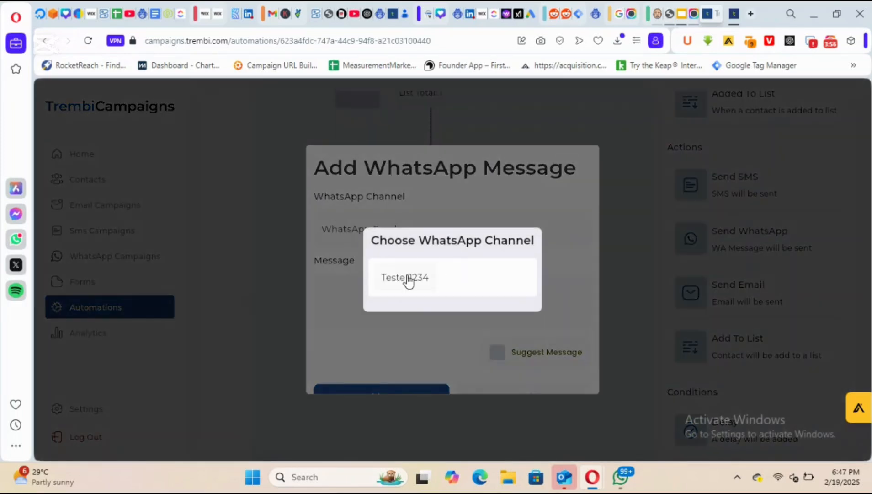
click(409, 278)
click(380, 284)
text(xfhgfjhgbjn)
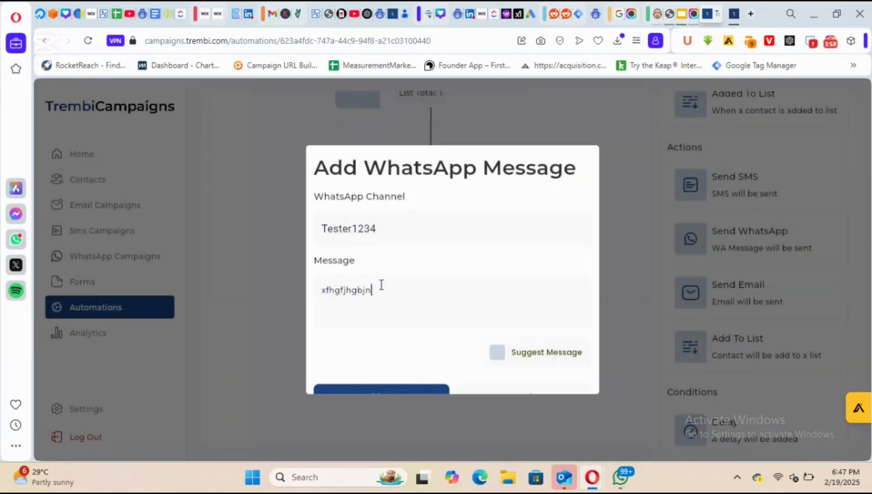
text(cvbn)
click(371, 391)
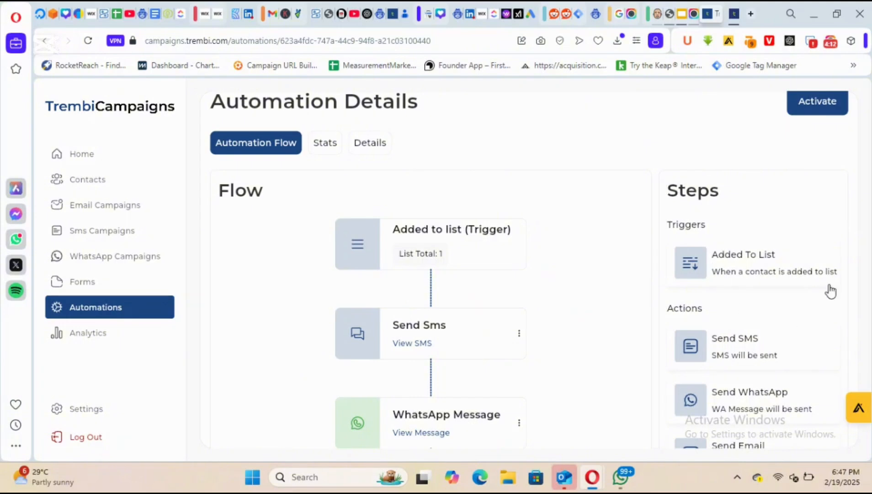
Add a Send Email step from the verified Trembi sender with subject "tfgvvhb" and message "jgcvjbkn".
drag(858, 277, 852, 365)
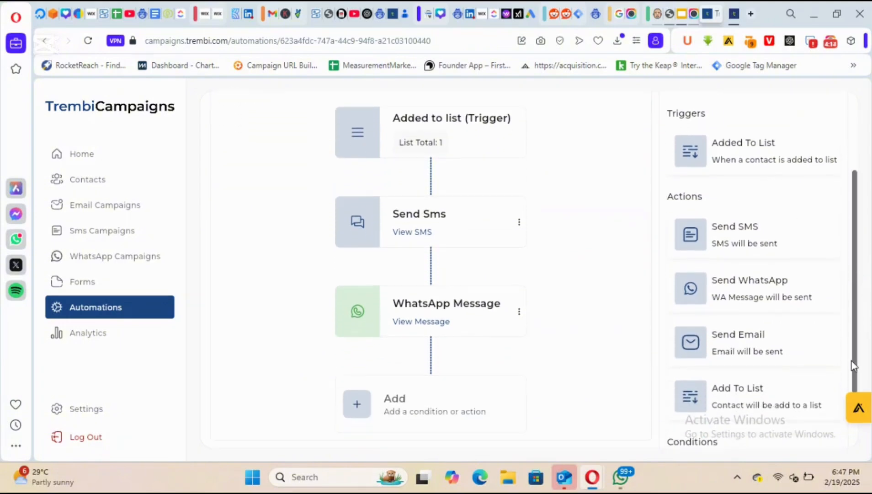
click(761, 333)
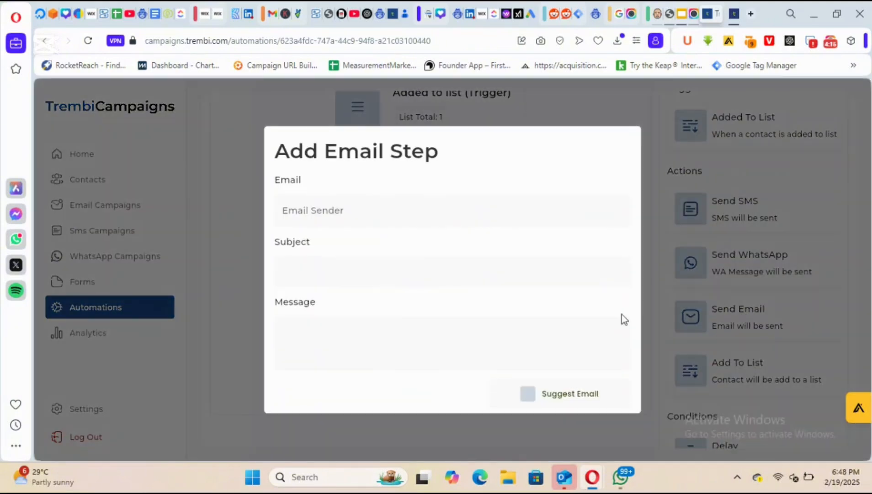
click(382, 205)
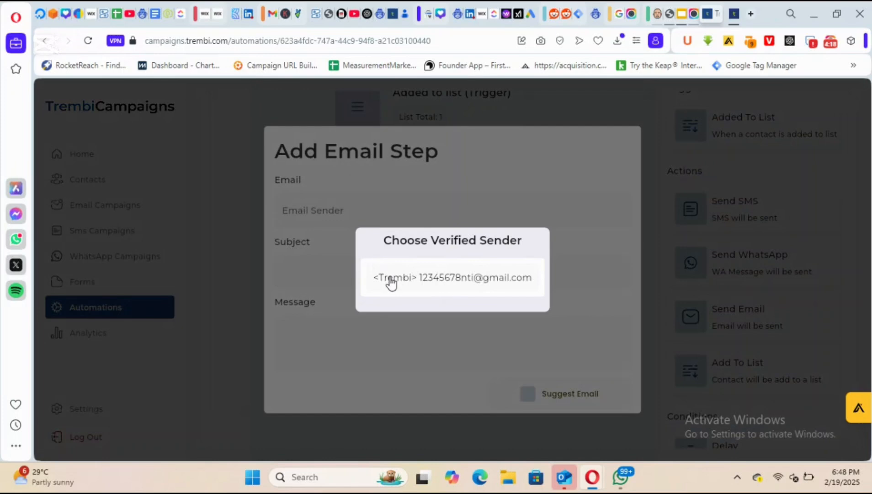
click(392, 283)
click(391, 274)
text(tfgvvh)
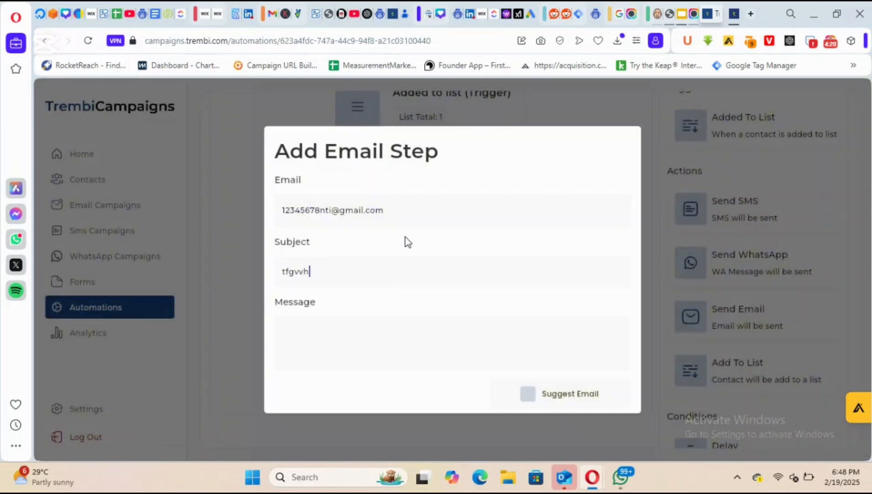
text(b)
click(442, 353)
text(jgcvjbkn)
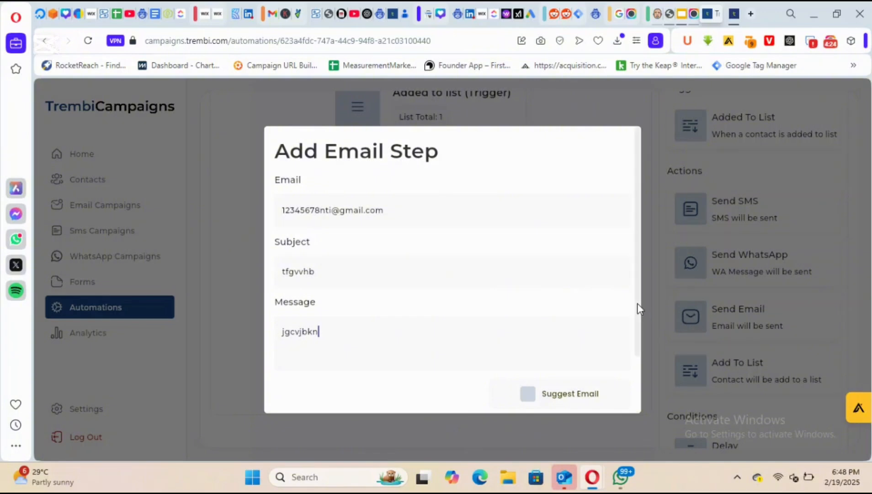
drag(637, 303, 624, 374)
click(302, 392)
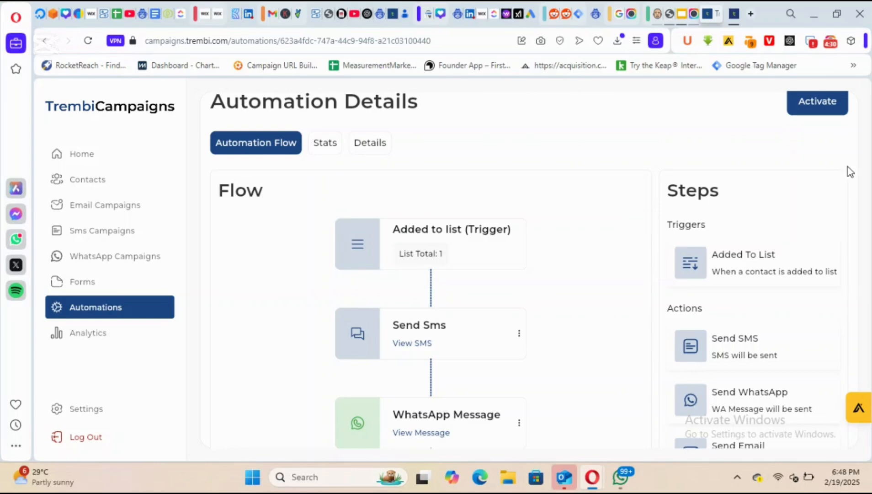
Add a delay of 7 days after the email step in the flow.
drag(854, 196, 849, 317)
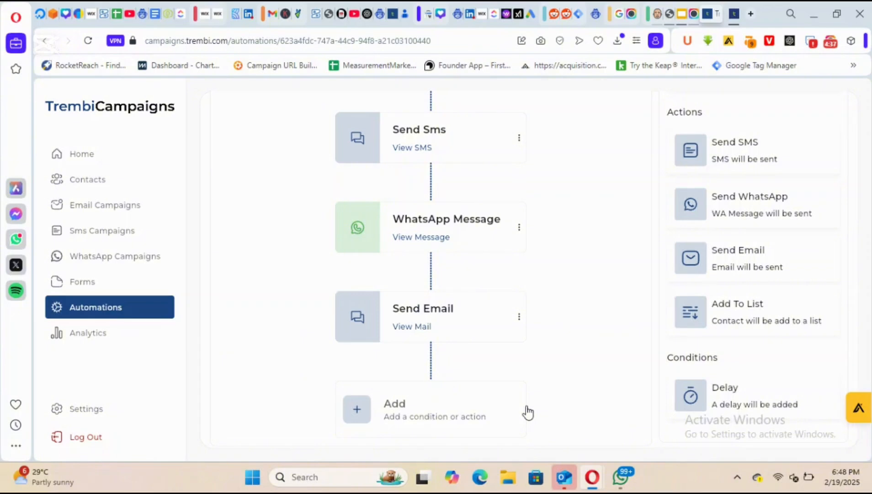
click(727, 396)
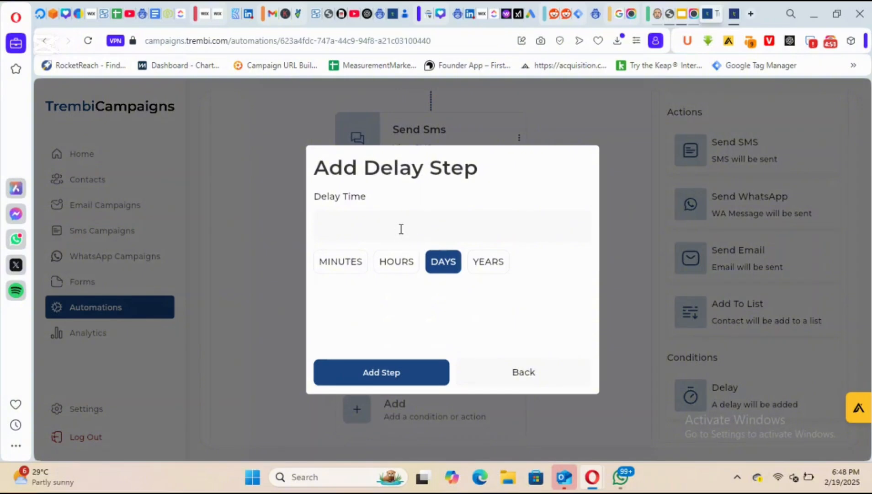
text(7)
click(391, 379)
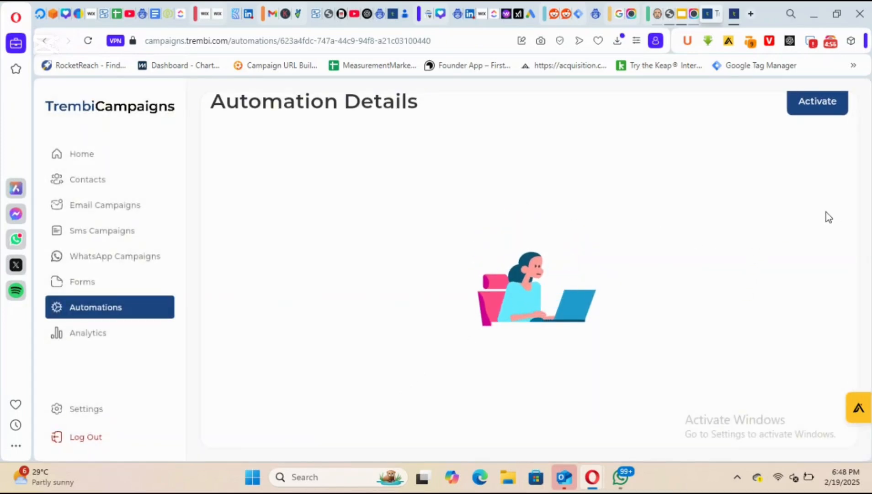
Add a Send WhatsApp step after the 7-day delay, using the Tester1234 channel with the message "fhcgvhkjcv".
drag(854, 209, 841, 287)
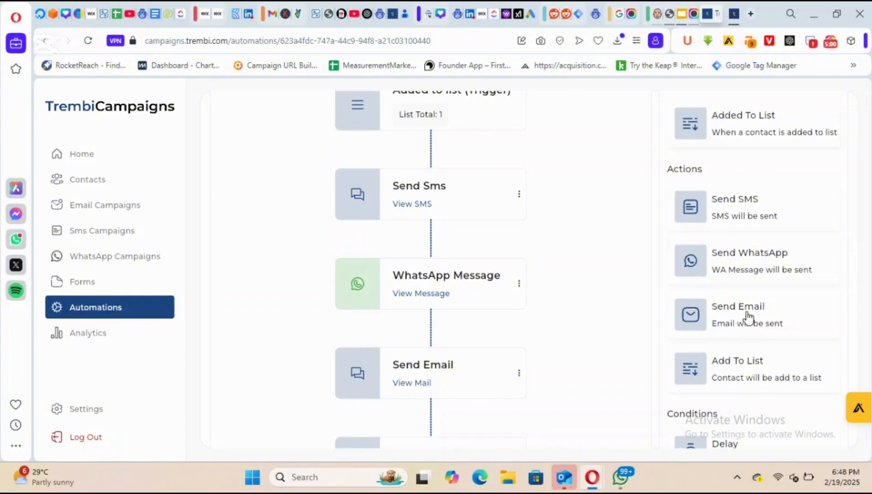
click(757, 266)
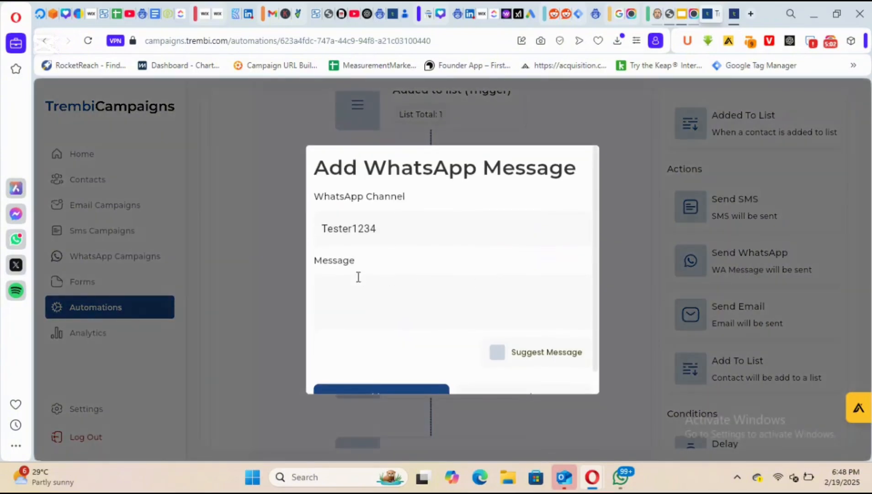
click(367, 292)
text(fhcgvhkjcv)
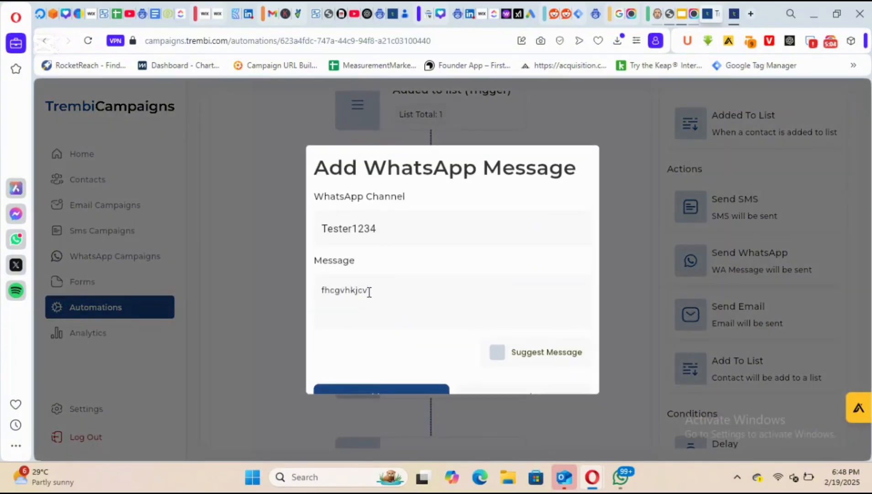
click(395, 393)
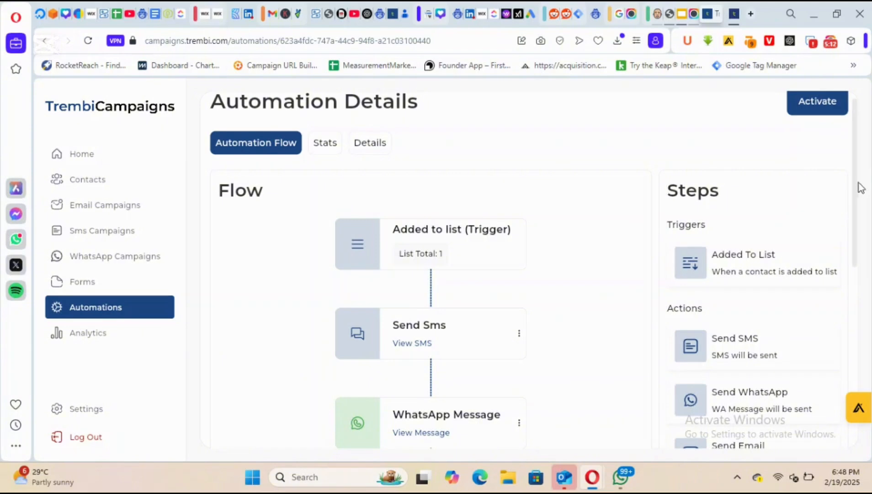
Activate the finished automation and check its statistics before returning to the flow.
drag(855, 198, 856, 330)
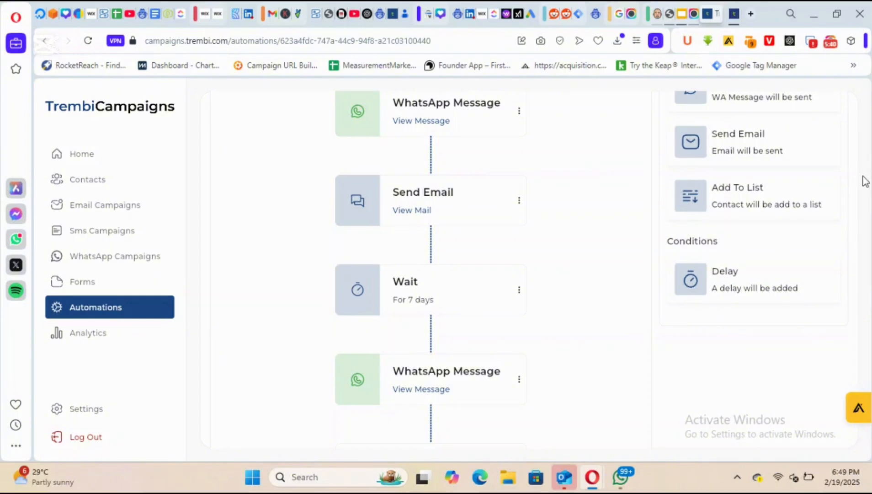
scroll(859, 297, down, 1)
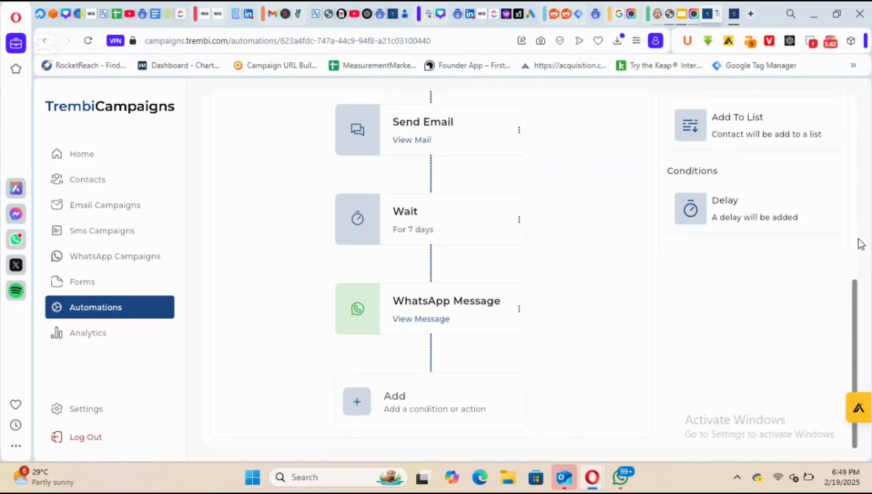
scroll(863, 230, up, 2)
scroll(862, 230, up, 5)
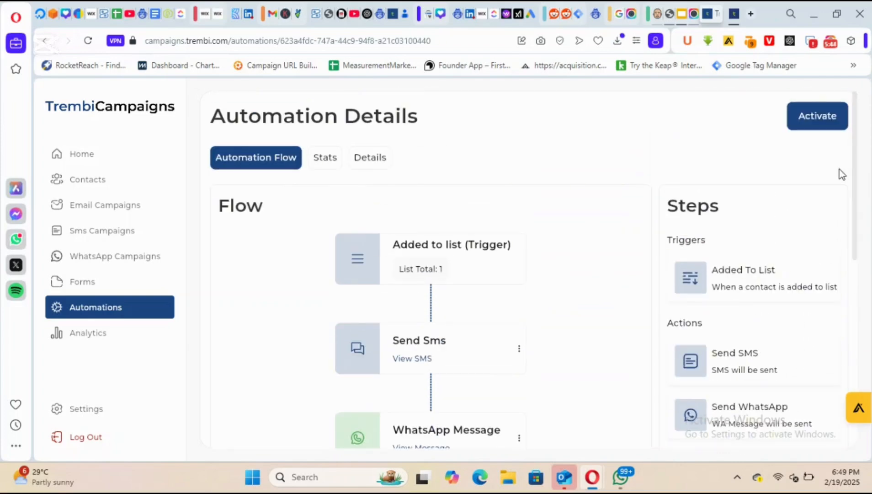
drag(858, 207, 853, 326)
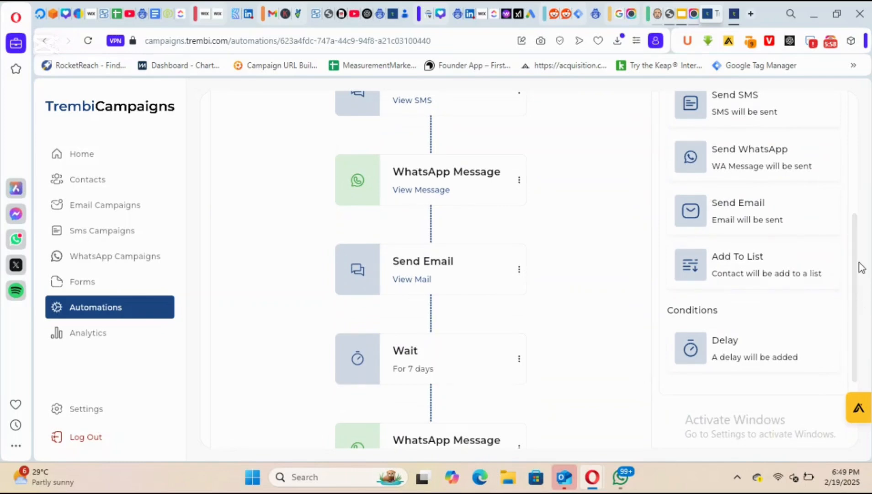
drag(855, 272, 851, 109)
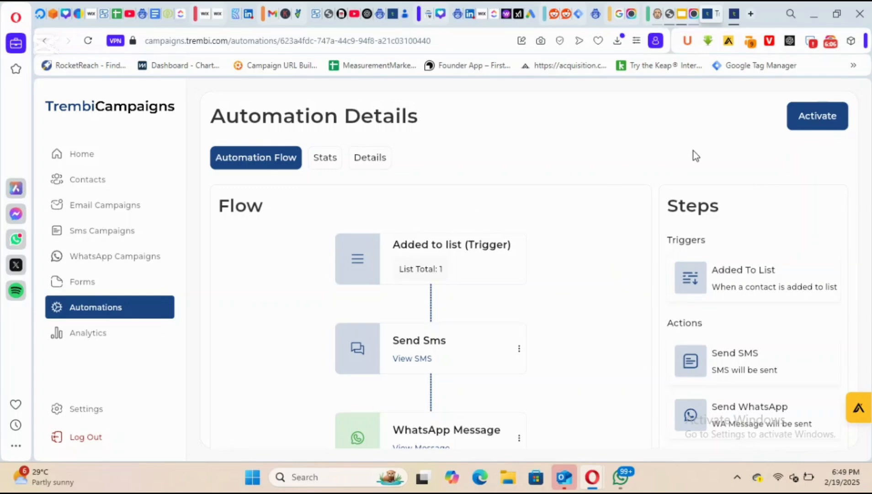
click(833, 126)
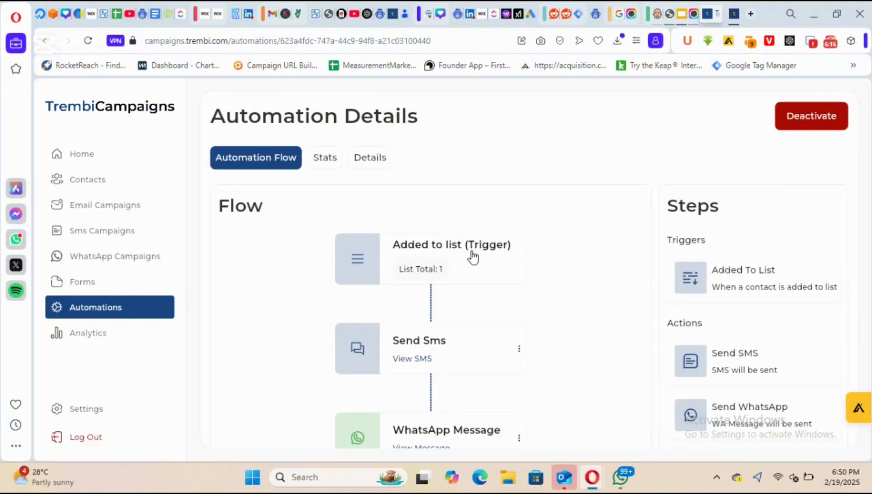
click(315, 165)
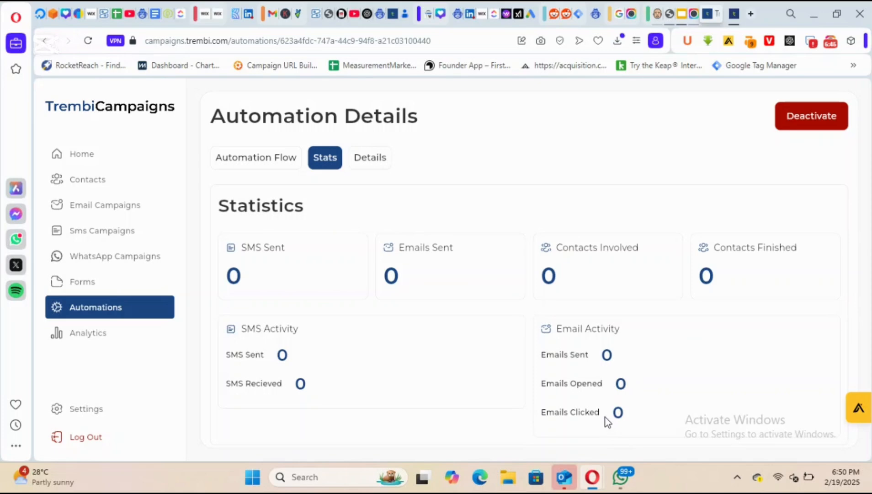
click(292, 170)
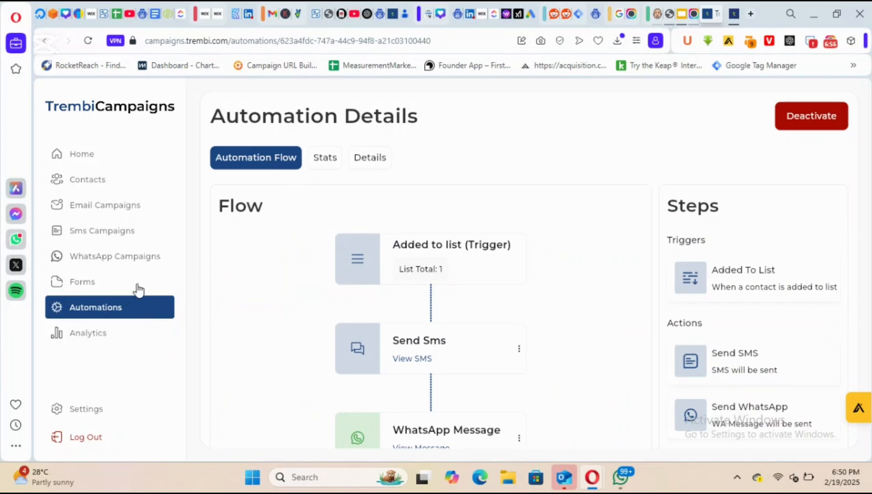
Go to the contacts and view the blank form for adding a single contact.
click(122, 190)
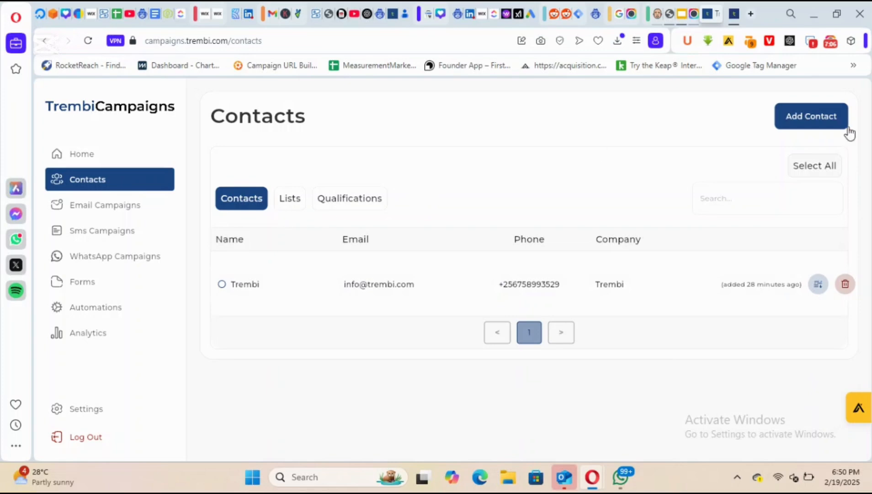
click(822, 119)
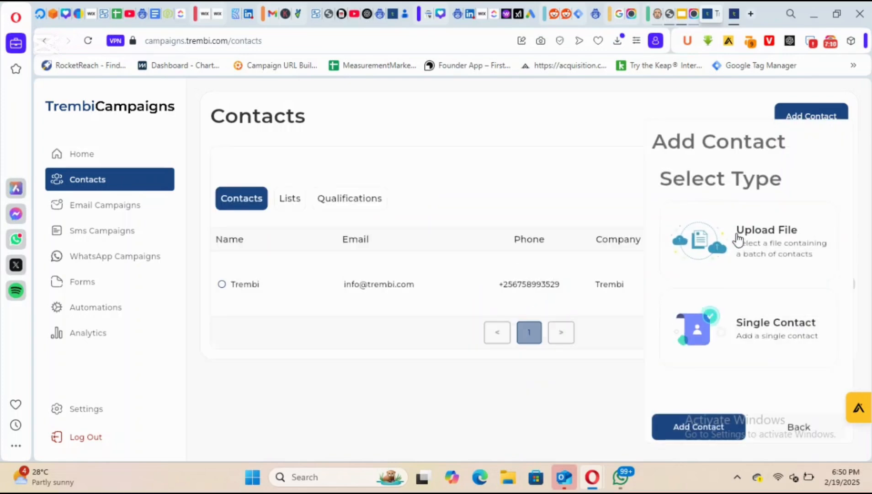
click(760, 333)
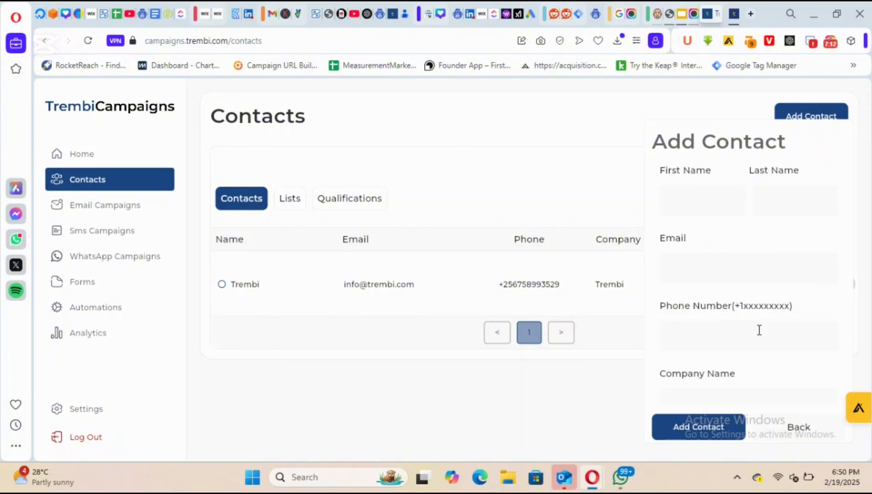
click(697, 192)
click(692, 271)
click(687, 351)
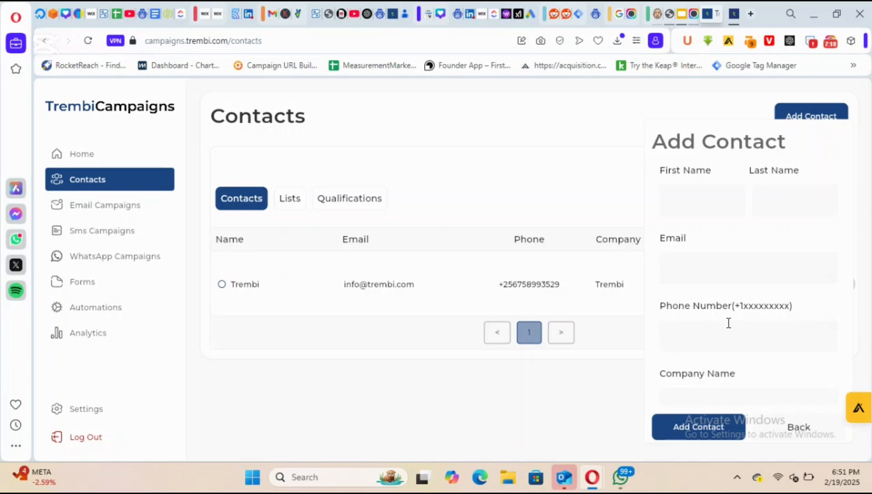
click(798, 426)
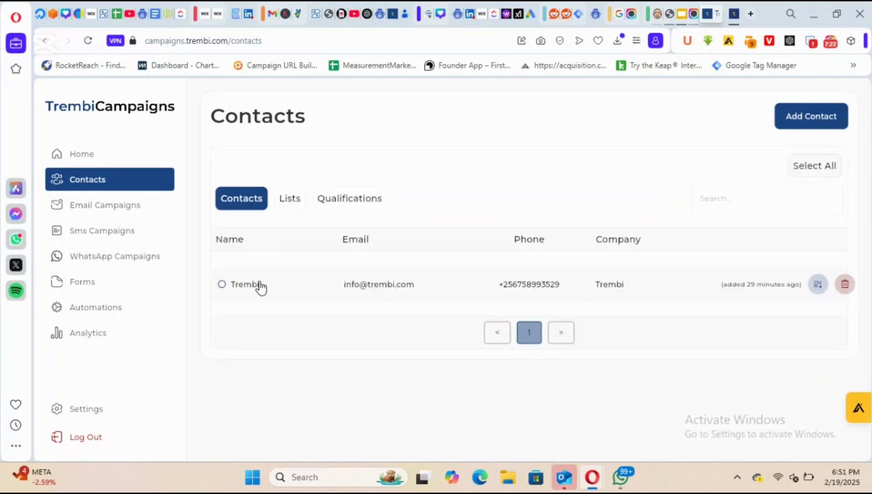
Examine the Trembi contact's SMS, email, WhatsApp and timeline history in its contact details.
click(259, 286)
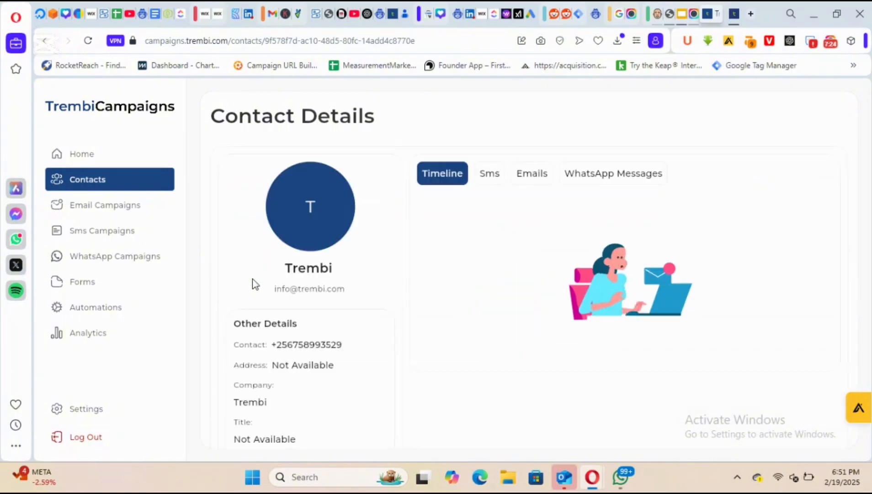
click(489, 185)
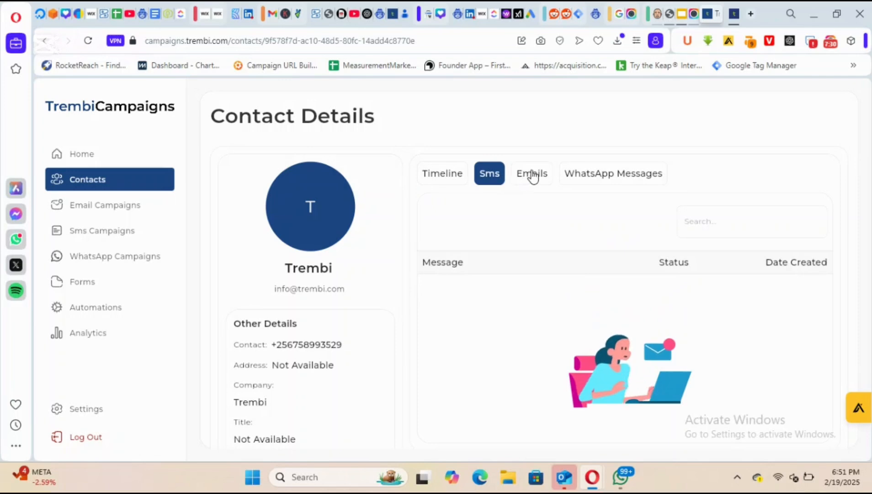
click(531, 174)
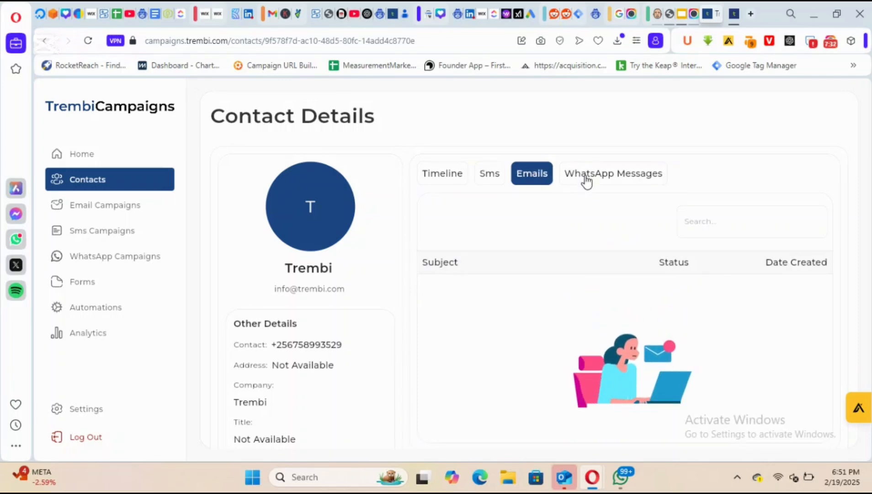
click(583, 181)
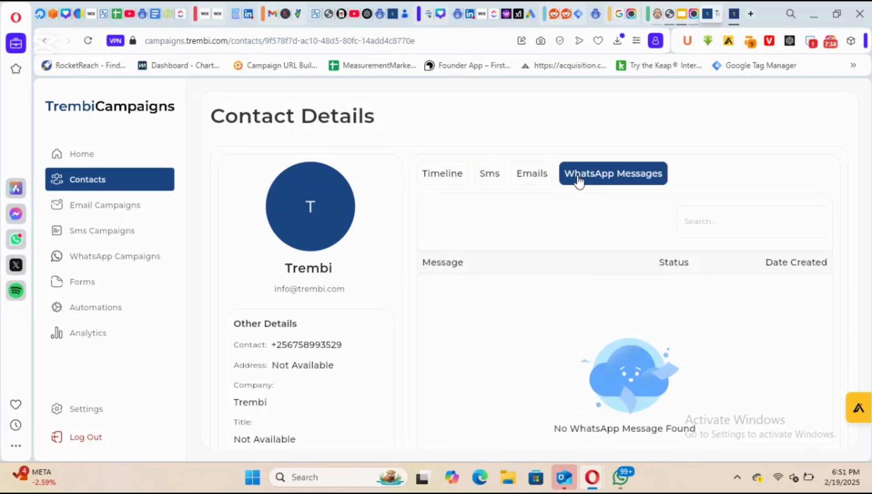
click(454, 183)
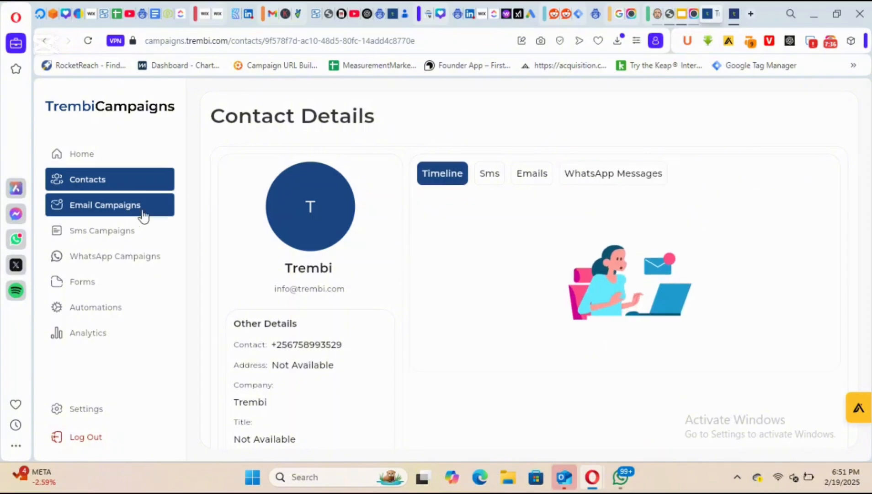
Add the Trembi contact to the Ntinda list from the contacts page.
click(148, 188)
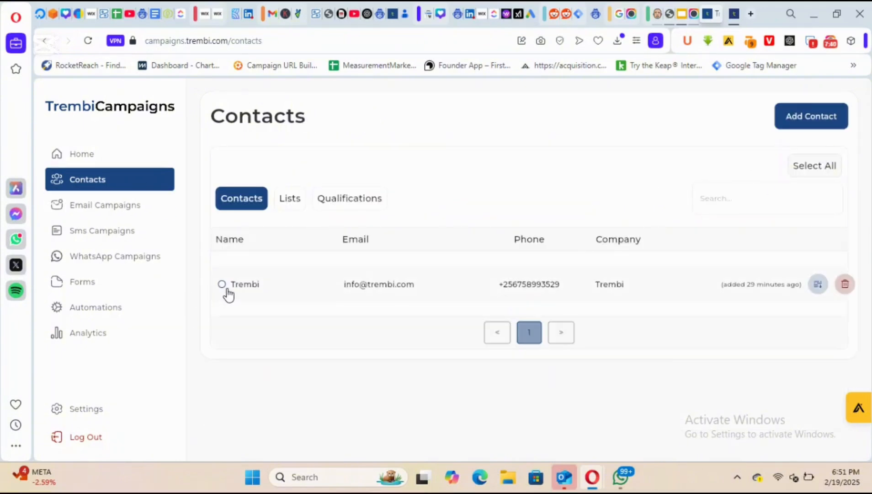
click(222, 286)
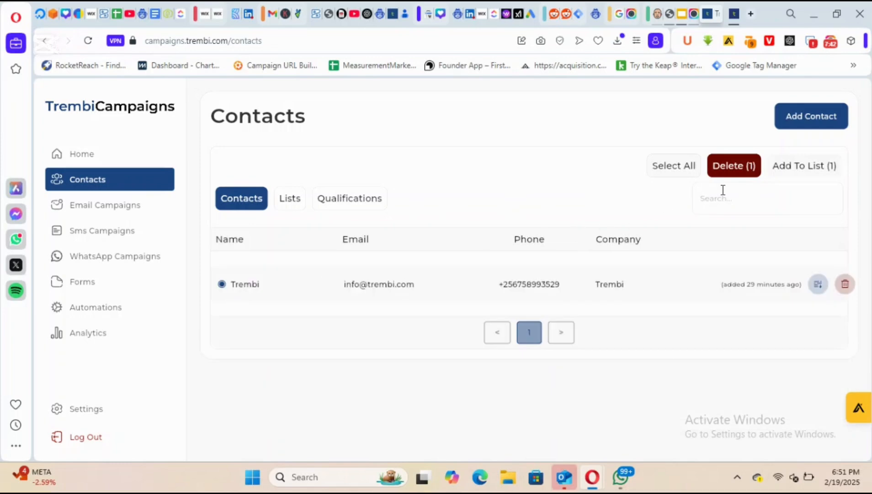
click(822, 166)
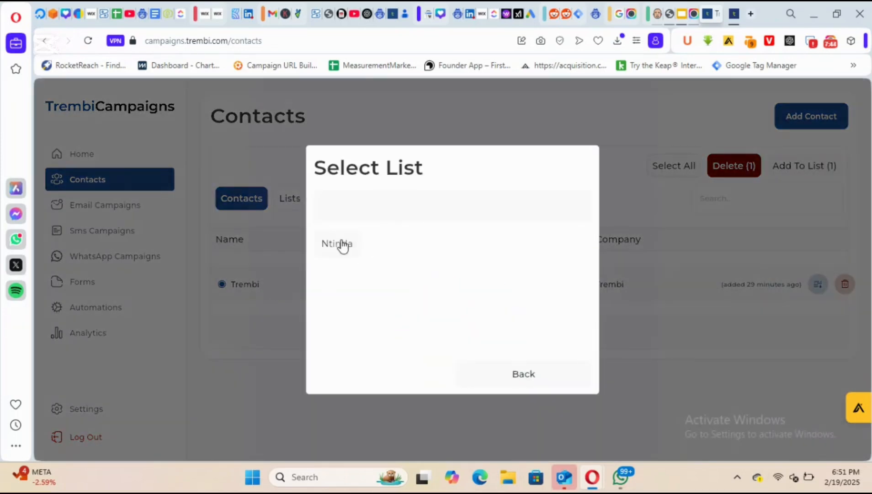
click(343, 244)
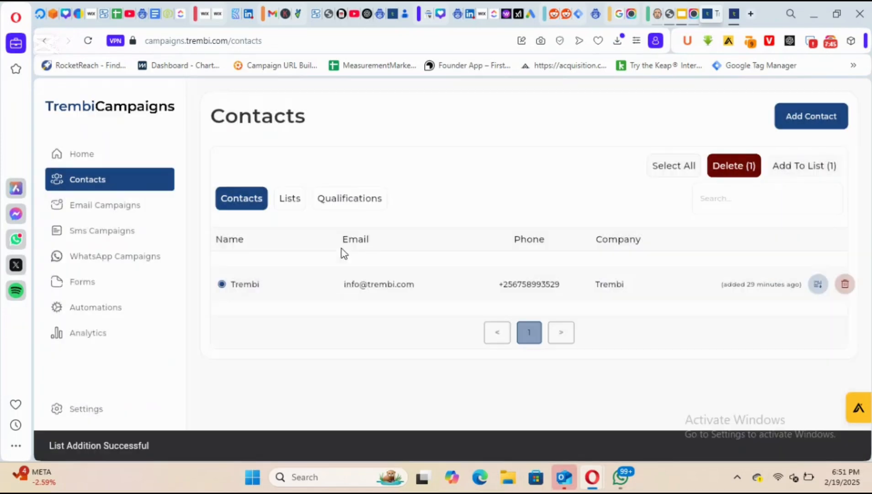
Check the Trembi contact's timeline, SMS and email history again, and view the list of automations.
click(280, 284)
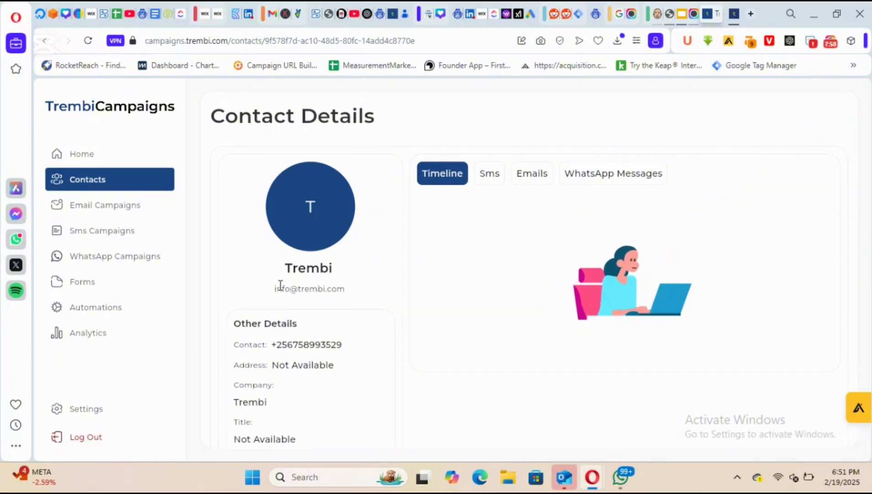
click(460, 173)
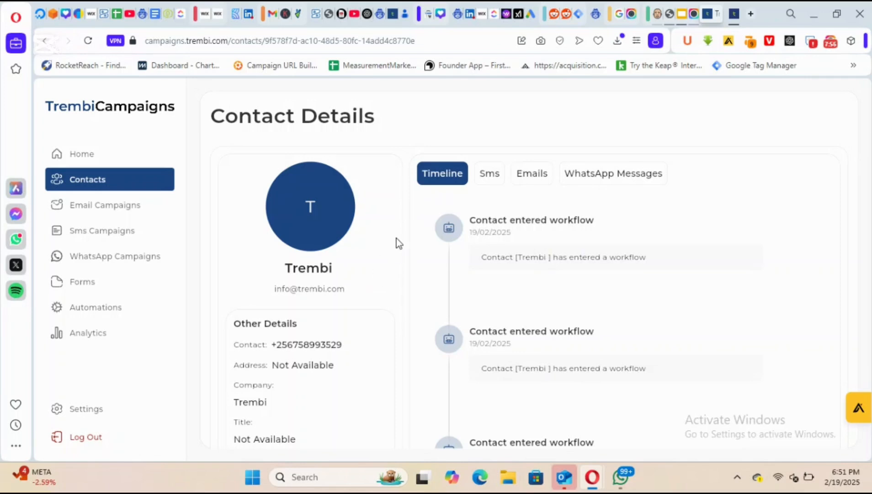
click(492, 176)
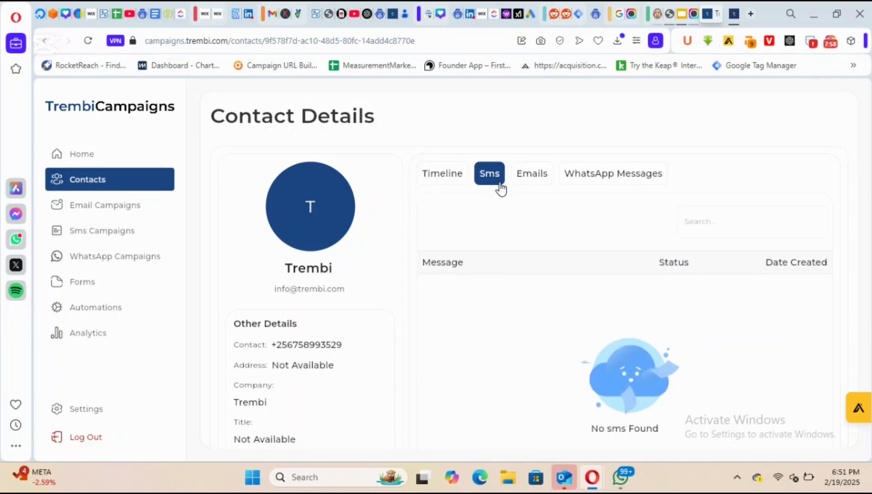
click(548, 179)
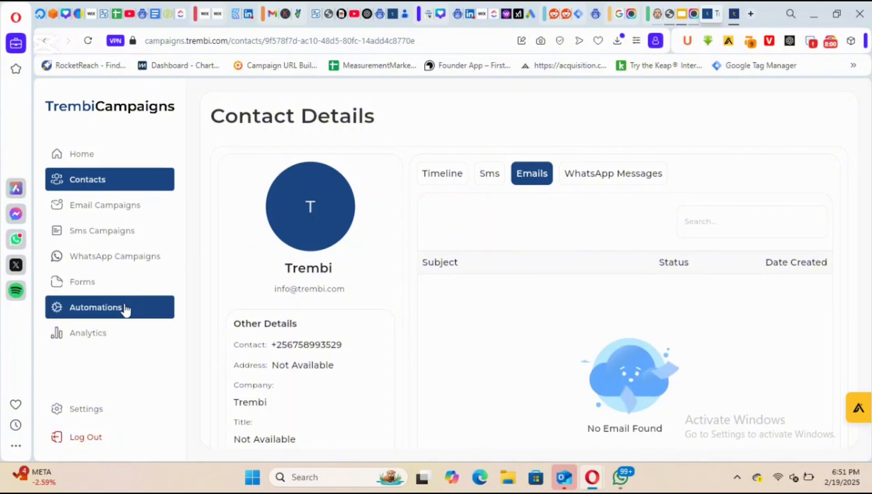
click(125, 308)
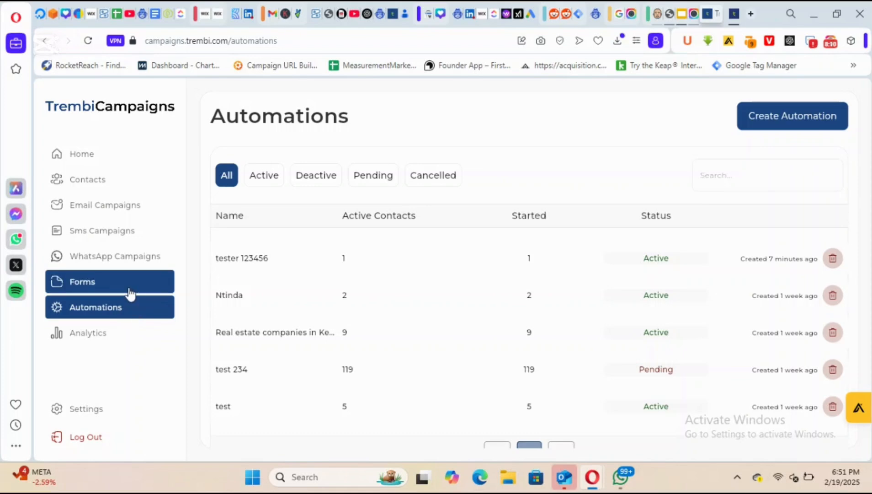
Copy the quick link of the form named test and open the form in a new browser tab.
click(117, 284)
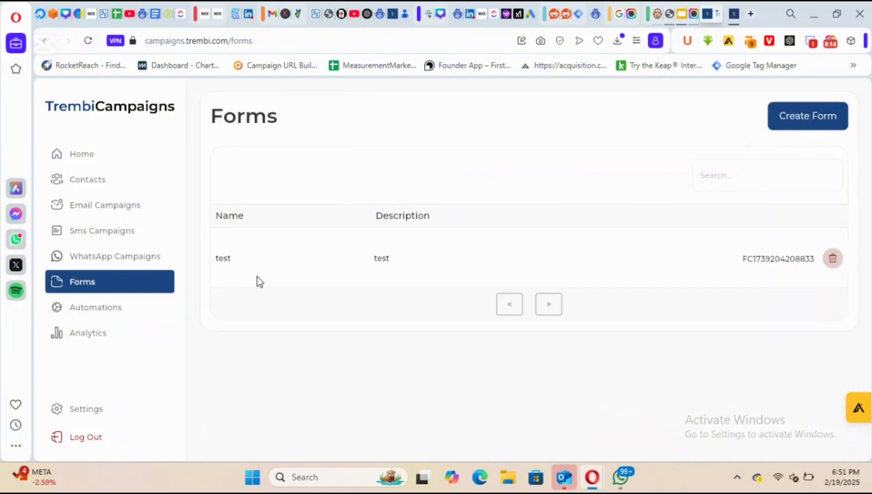
click(229, 258)
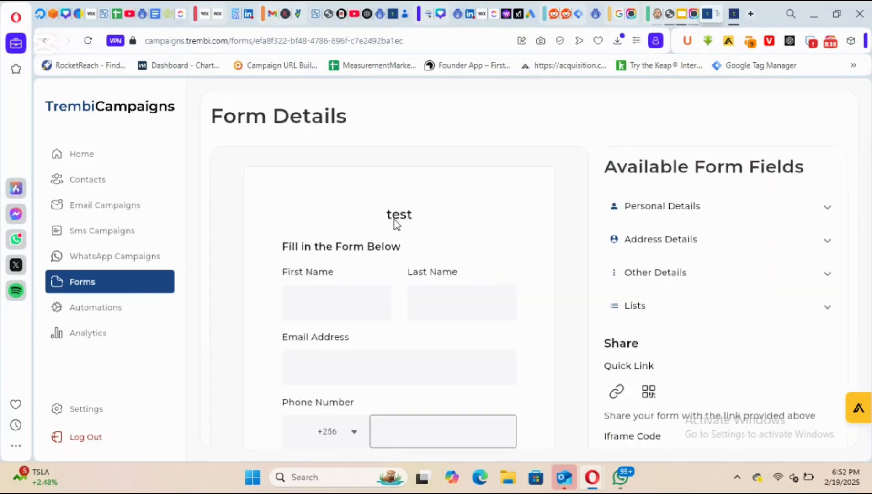
click(613, 392)
click(751, 13)
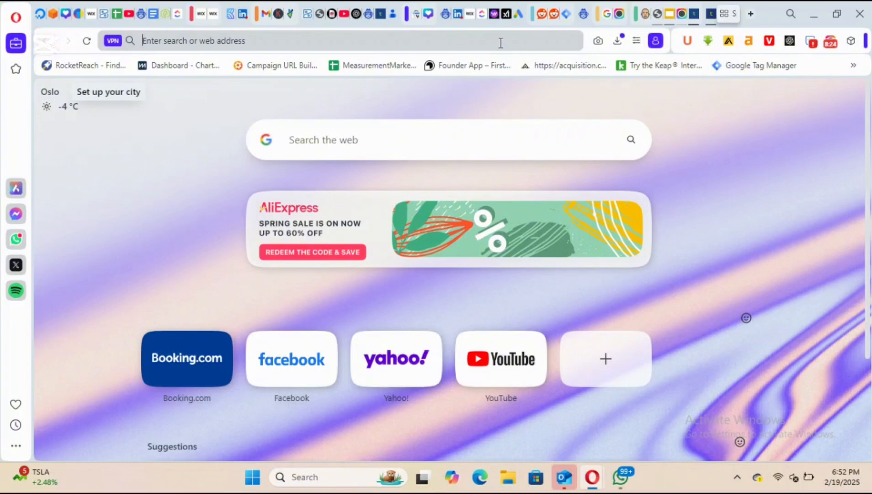
key(ctrl+v)
key(Return)
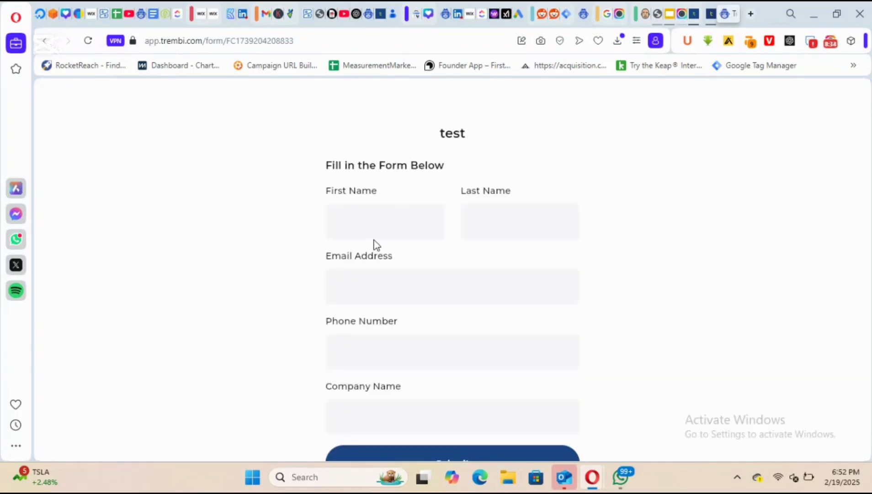
Look through the name, email and phone number fields of the public test form, and return to its form details in Trembi Campaigns.
click(387, 217)
click(406, 280)
click(411, 349)
click(712, 7)
click(699, 12)
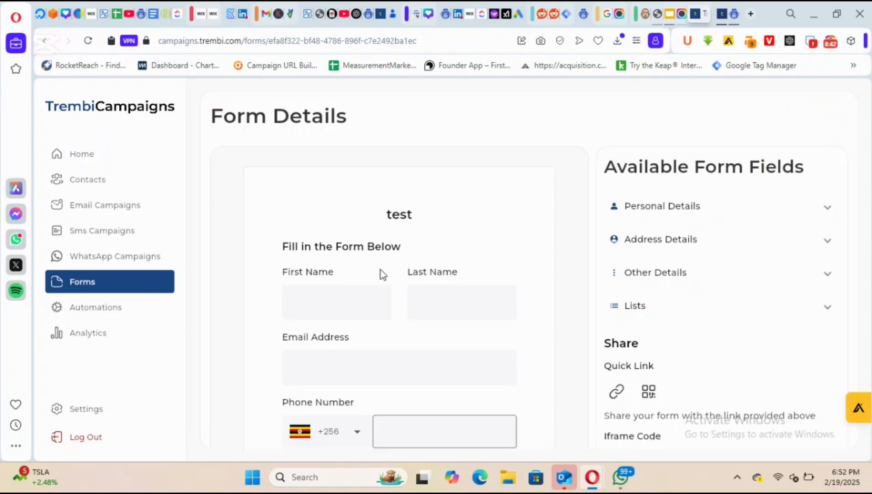
Revisit the automations and forms lists, and examine the analytics down to the chart of WhatsApp messages sent per month.
click(130, 316)
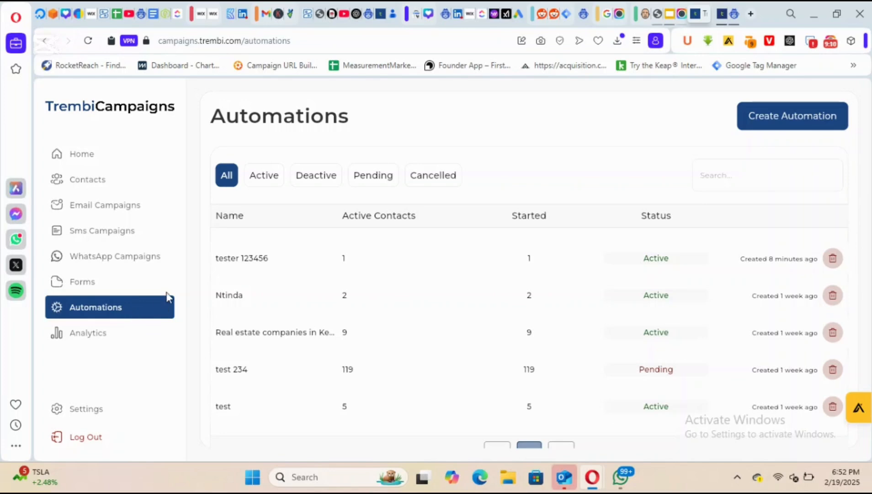
click(149, 289)
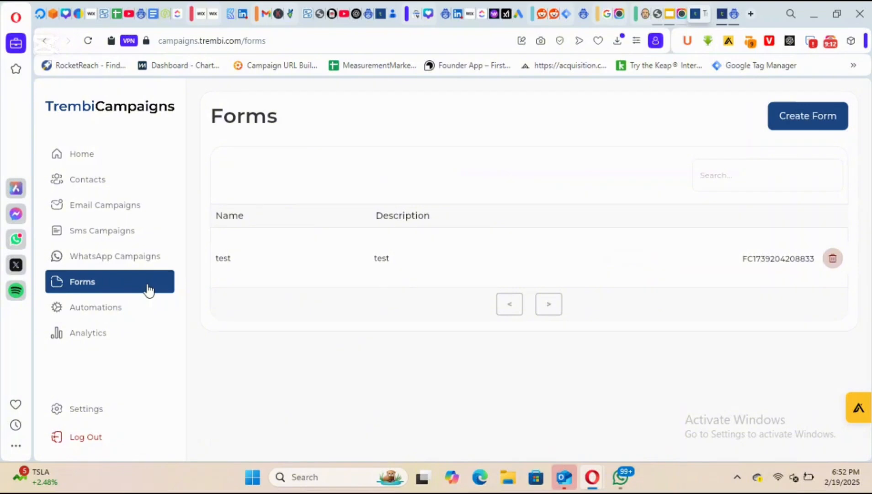
click(117, 339)
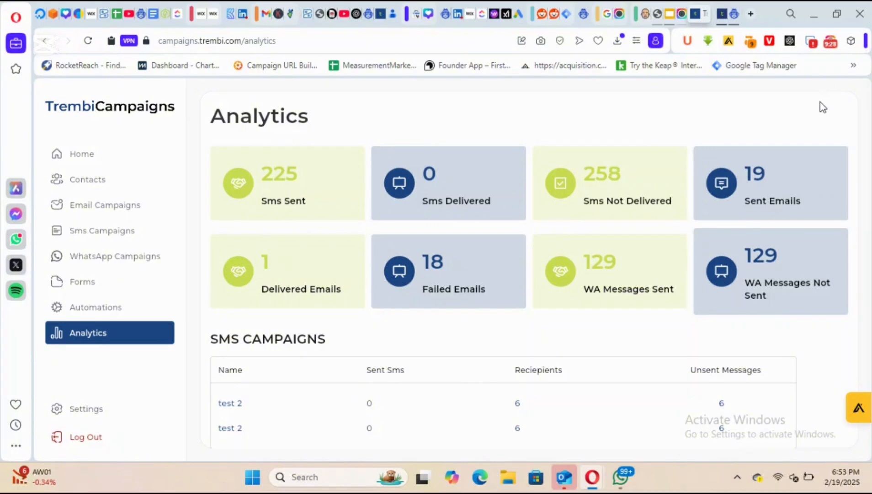
drag(857, 155, 851, 364)
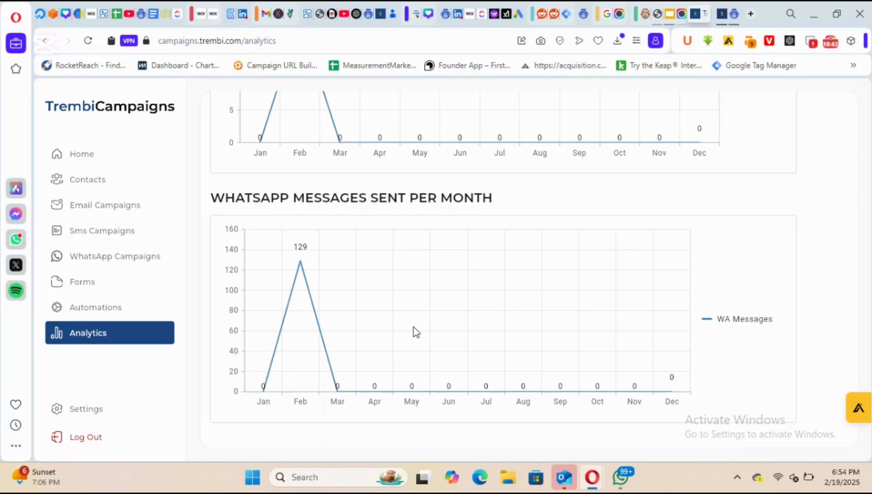
click(831, 41)
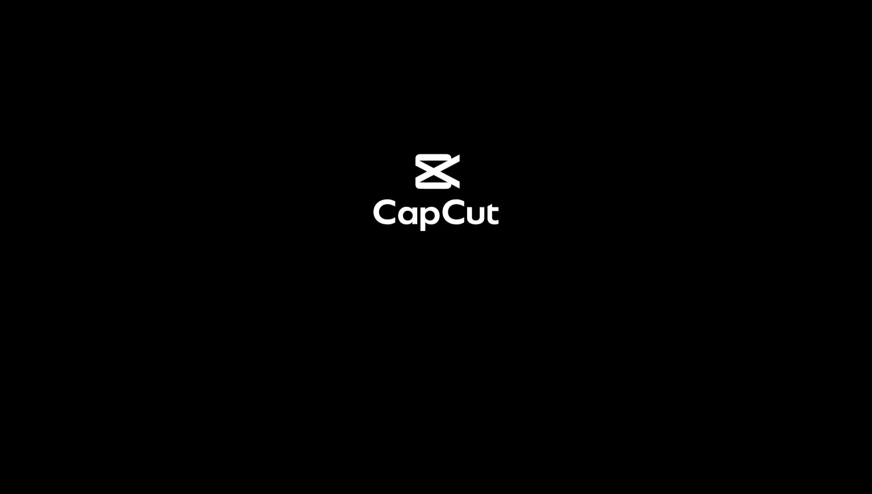